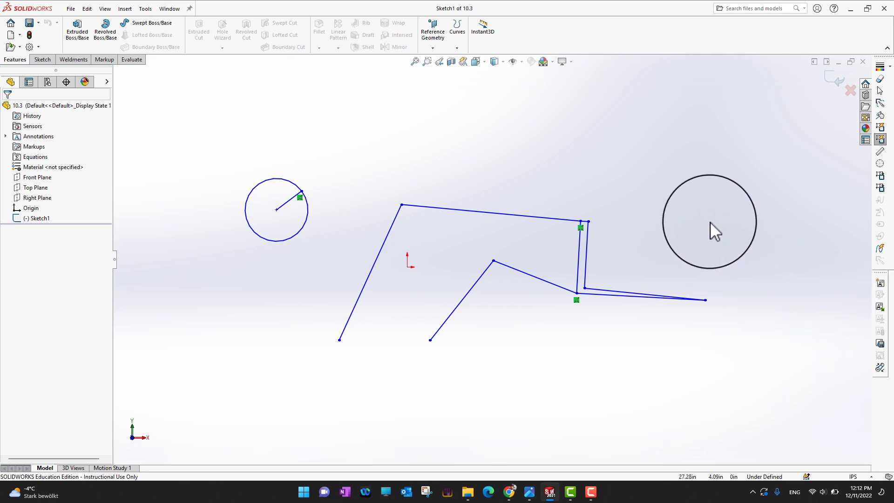
{"action": "right_click", "coordinate": [105, 61]}
{"action": "mouse_move", "coordinate": [145, 102]}
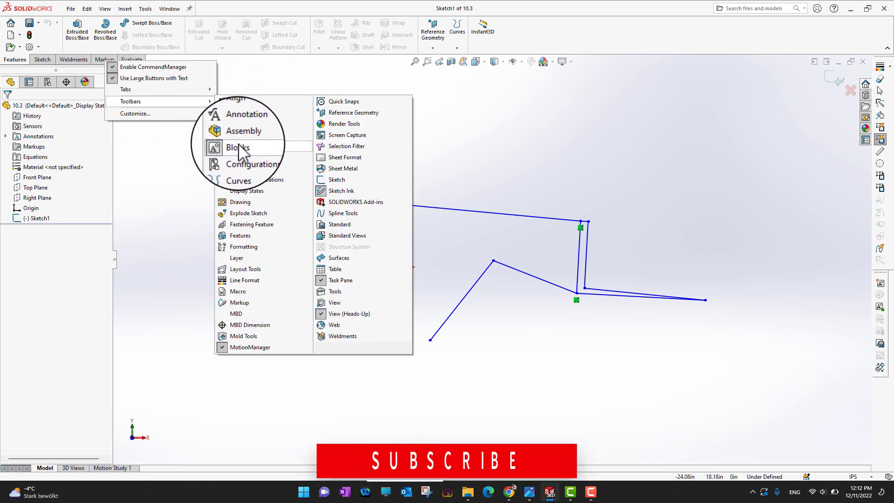
{"action": "left_click", "coordinate": [617, 44]}
{"action": "right_click", "coordinate": [612, 41]}
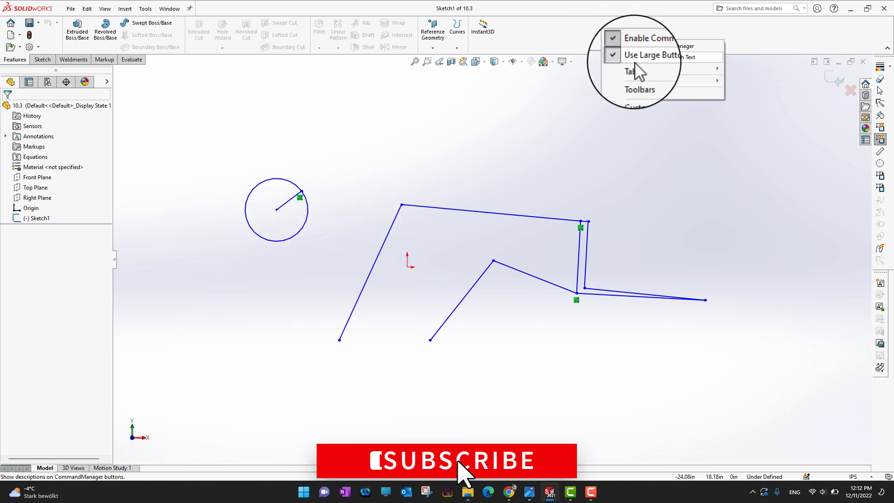
{"action": "mouse_move", "coordinate": [646, 82]}
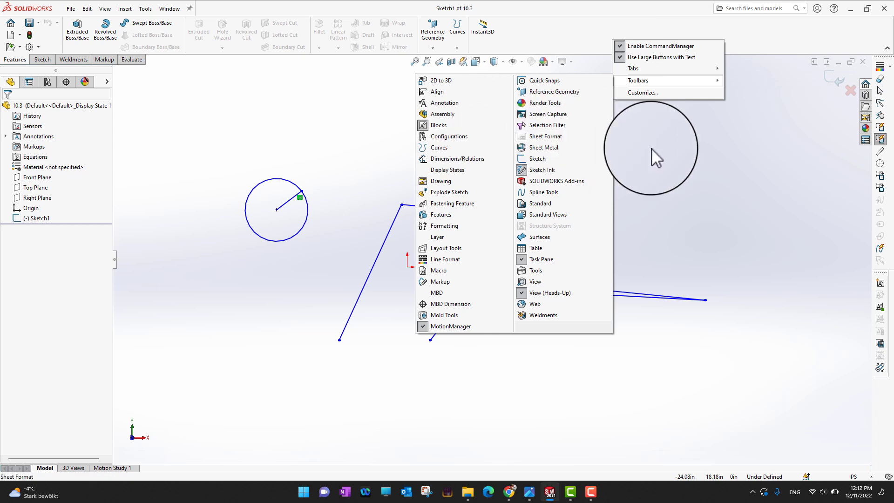
{"action": "left_click", "coordinate": [621, 136]}
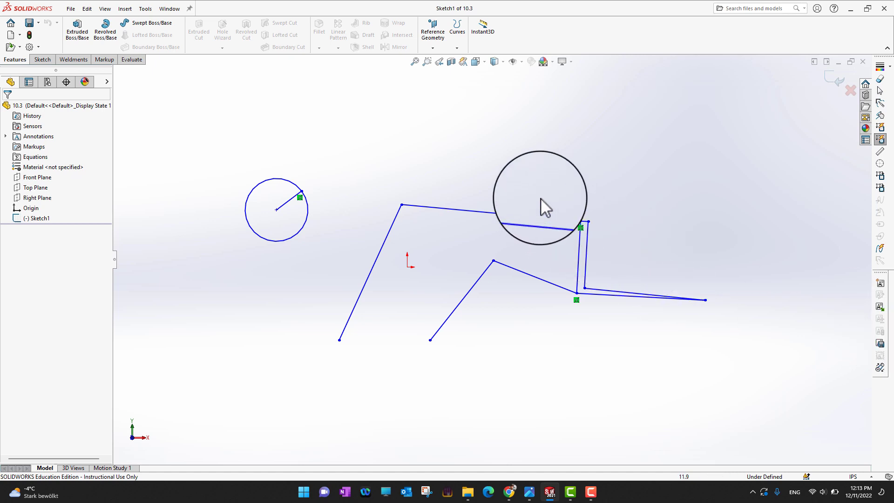
Make a sketch block from the five lines of the narrow L-shaped end link, including its tapered tip.
{"action": "mouse_move", "coordinate": [547, 191]}
{"action": "left_mouse_down"}
{"action": "mouse_move", "coordinate": [740, 320]}
{"action": "mouse_move", "coordinate": [746, 340]}
{"action": "left_mouse_up"}
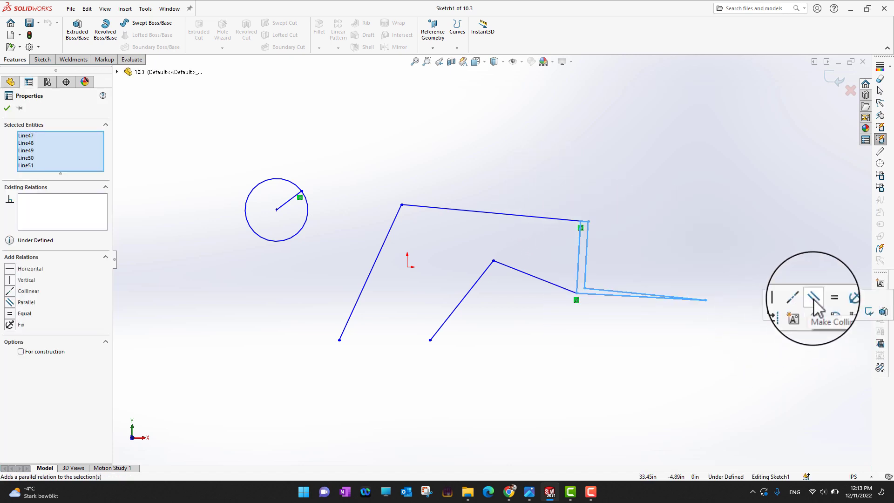
{"action": "left_click", "coordinate": [880, 283]}
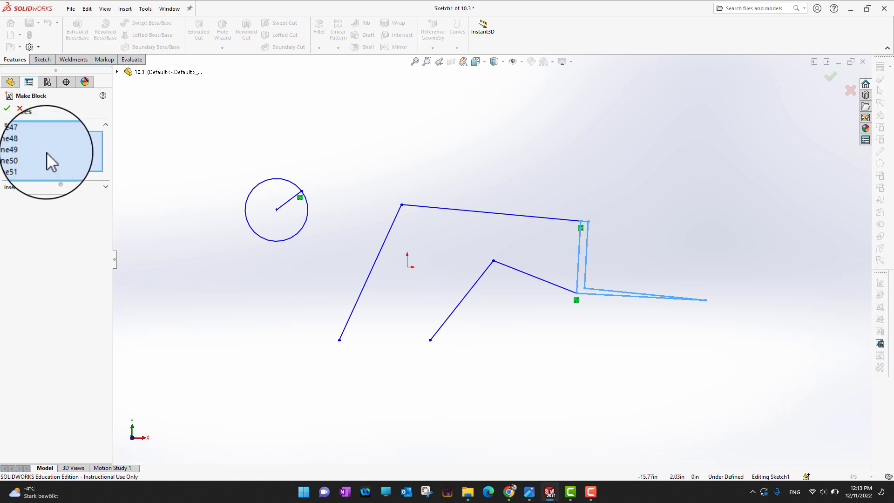
{"action": "left_click", "coordinate": [5, 106]}
{"action": "left_click_drag", "start_coordinate": [40, 227], "coordinate": [60, 232]}
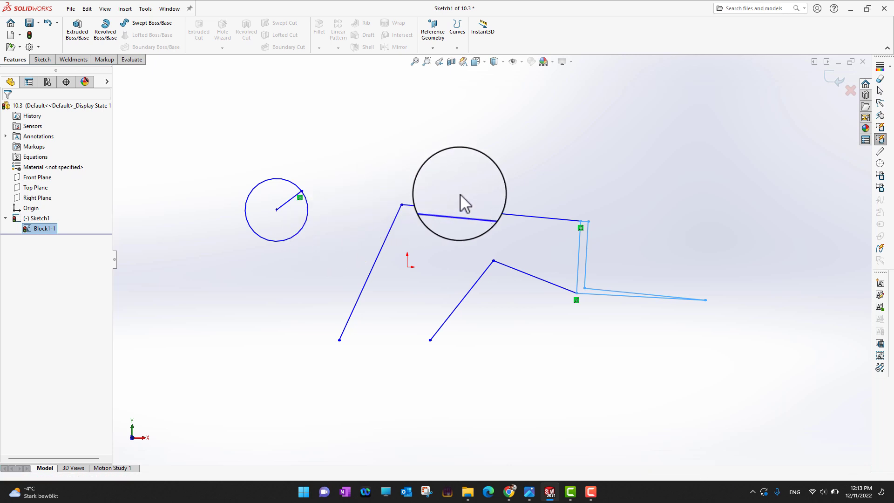
Make a sketch block from the two lines of the upper link.
{"action": "left_click", "coordinate": [378, 256]}
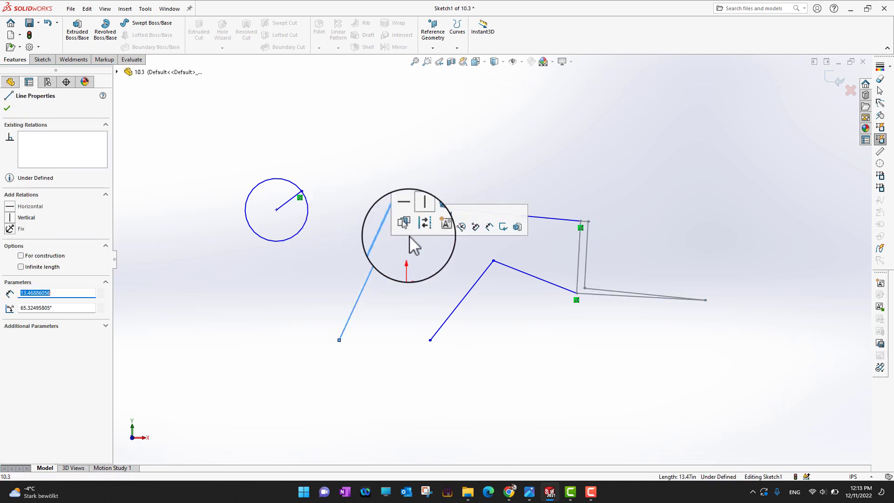
{"action": "left_click", "coordinate": [528, 217], "text": "ctrl"}
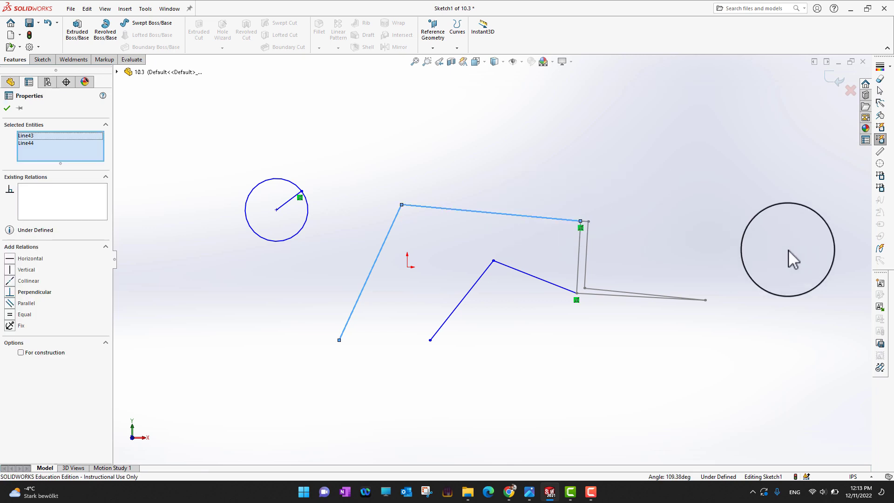
{"action": "left_click", "coordinate": [882, 282]}
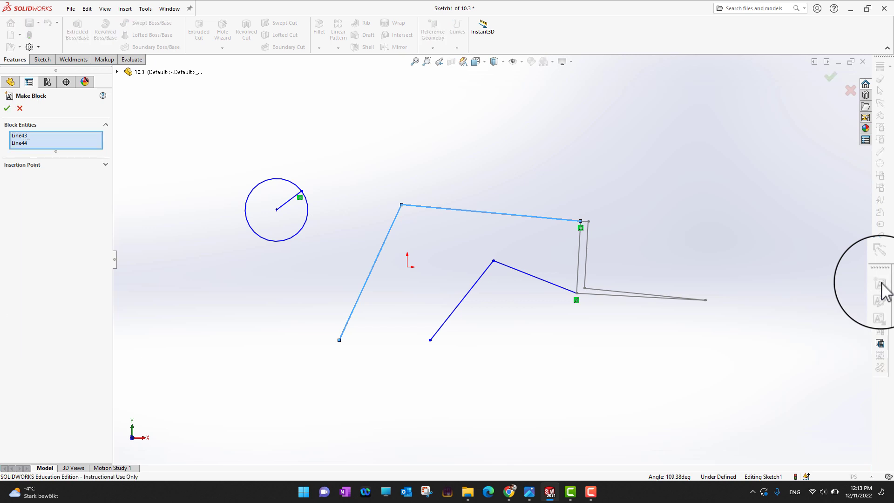
{"action": "left_click", "coordinate": [8, 104]}
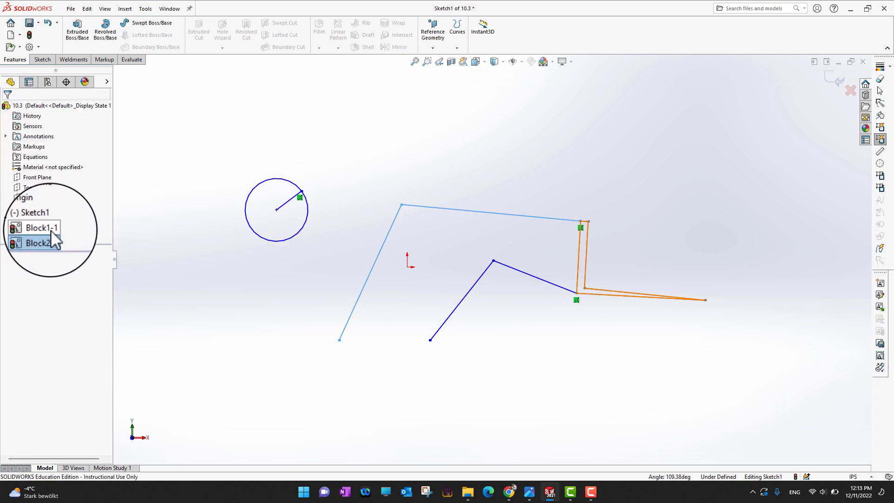
{"action": "left_click", "coordinate": [405, 368]}
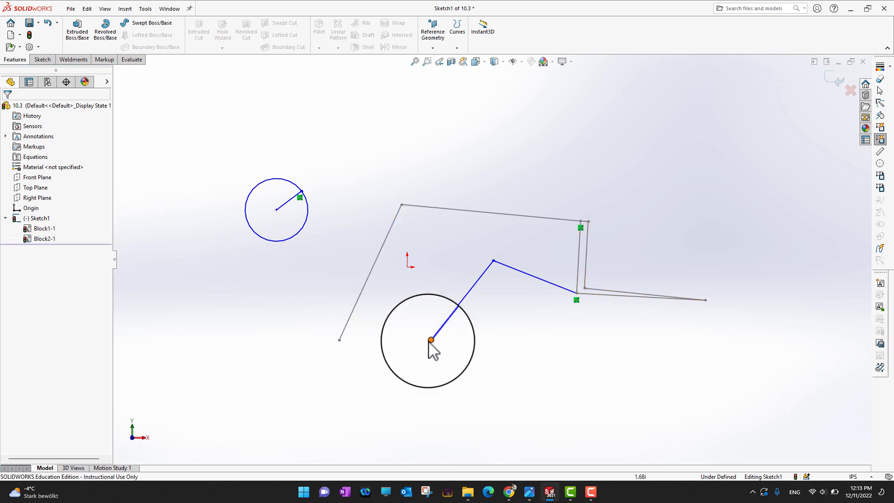
Make a sketch block from the two lines of the lower link.
{"action": "left_click", "coordinate": [453, 313]}
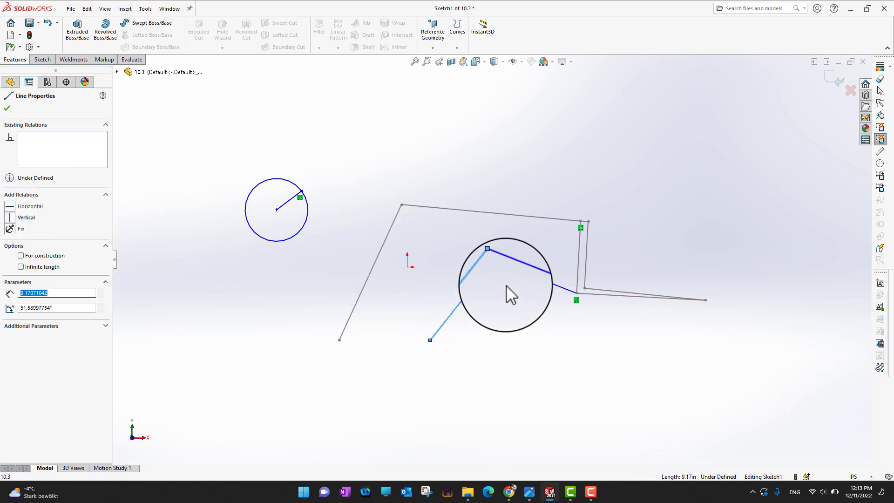
{"action": "left_click", "coordinate": [518, 271], "text": "ctrl"}
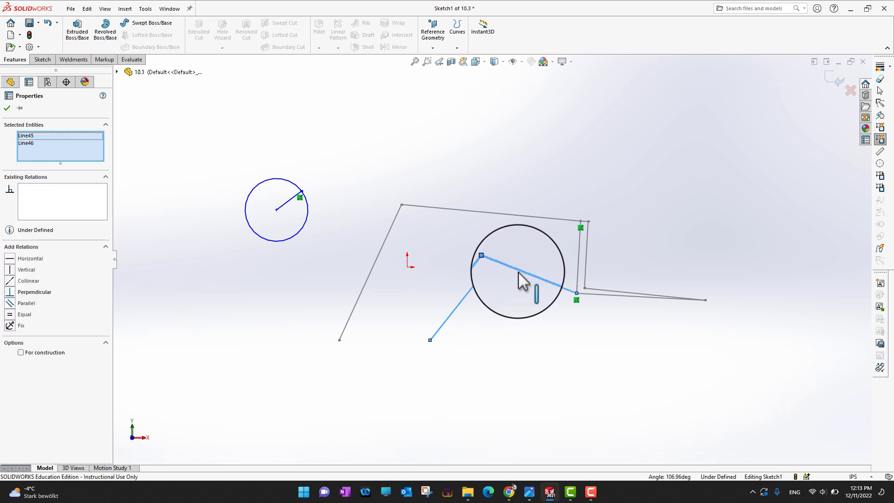
{"action": "left_click", "coordinate": [881, 283]}
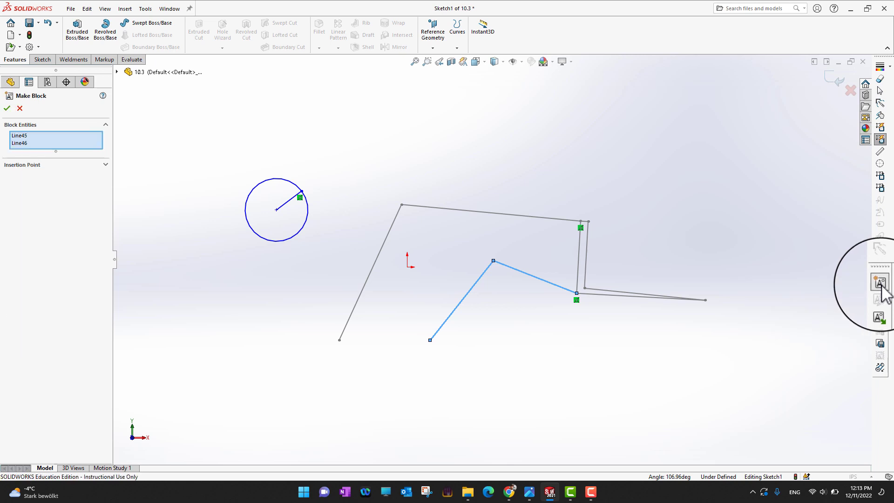
{"action": "left_click", "coordinate": [7, 108]}
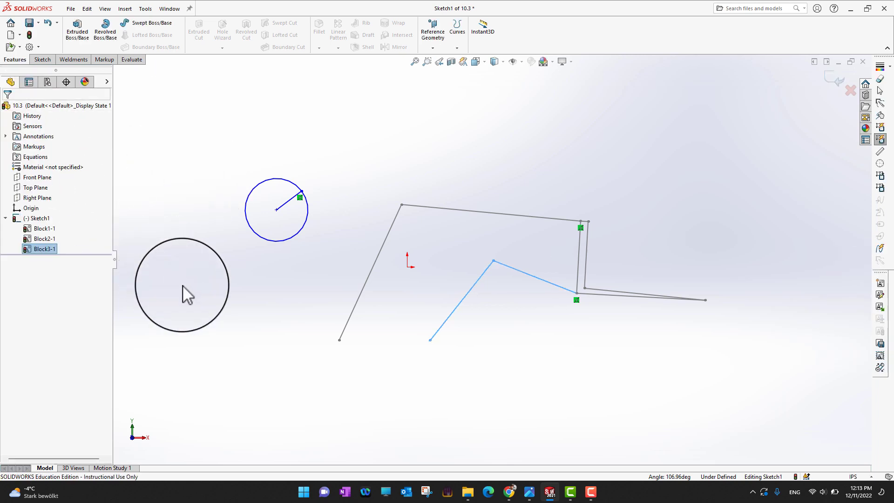
Make a sketch block from the crank circle and its radius line.
{"action": "left_click_drag", "start_coordinate": [226, 132], "coordinate": [333, 265]}
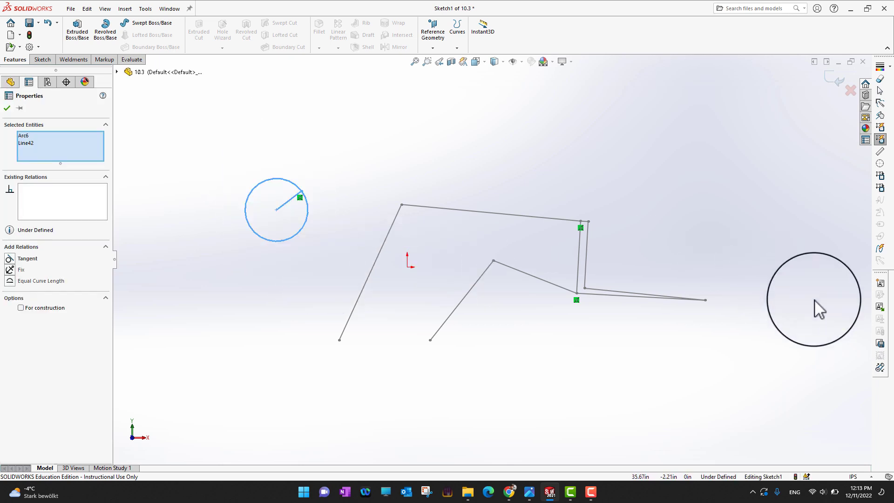
{"action": "left_click", "coordinate": [879, 283]}
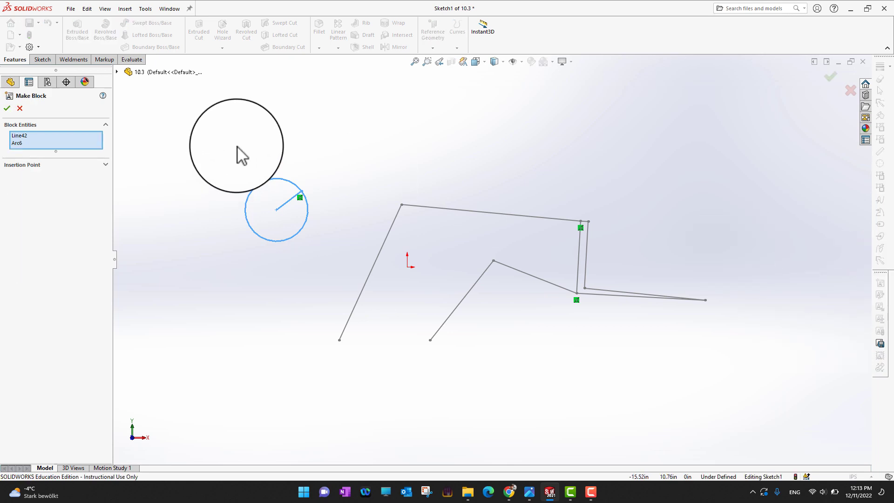
{"action": "left_click", "coordinate": [8, 110]}
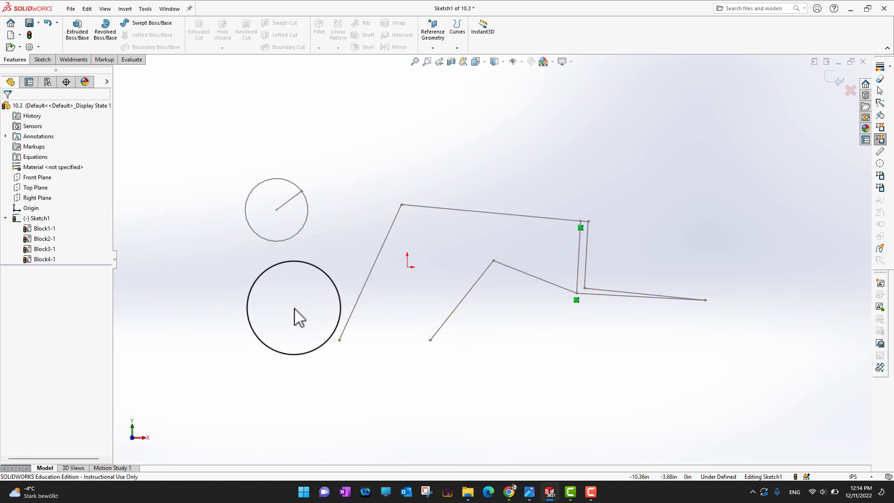
Apply a Fix relation to the free lower endpoint of each two-line link block.
{"action": "left_click", "coordinate": [340, 341]}
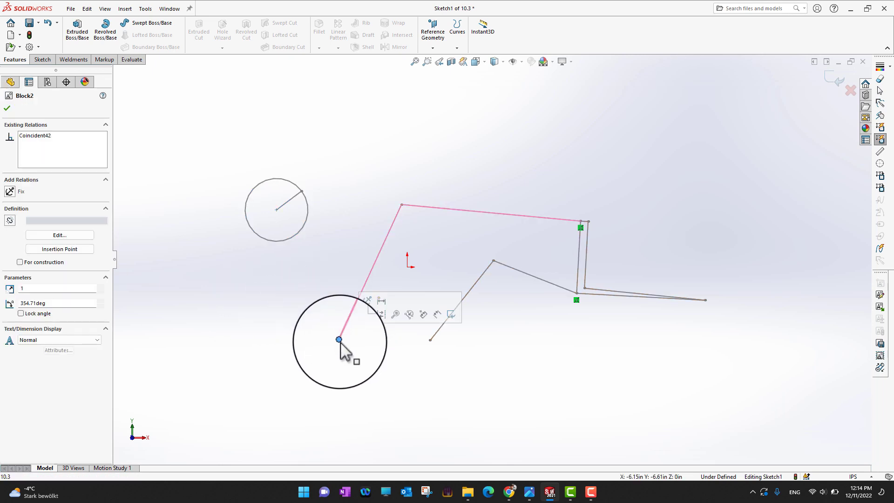
{"action": "left_click", "coordinate": [11, 191]}
{"action": "left_click", "coordinate": [433, 363]}
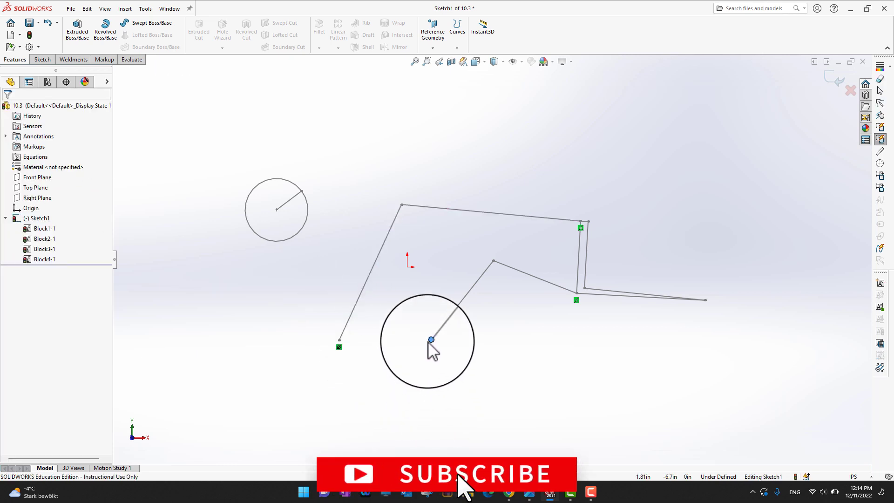
{"action": "left_click", "coordinate": [432, 340]}
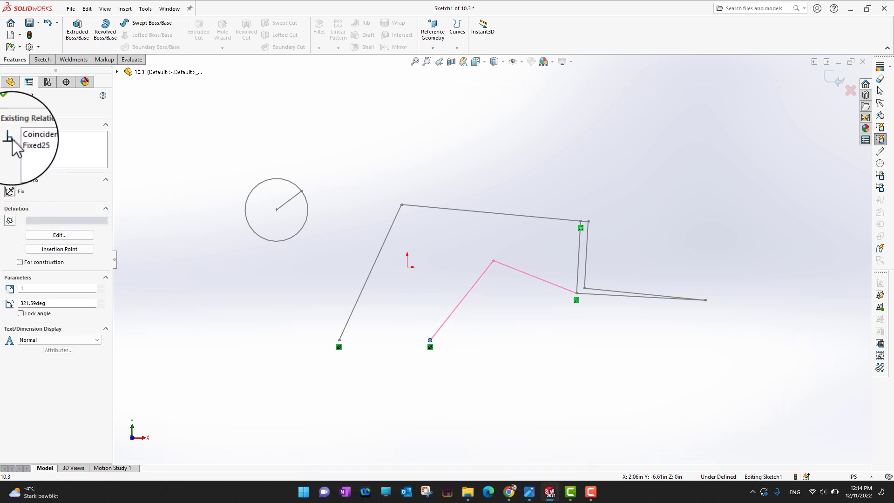
{"action": "left_click", "coordinate": [6, 108]}
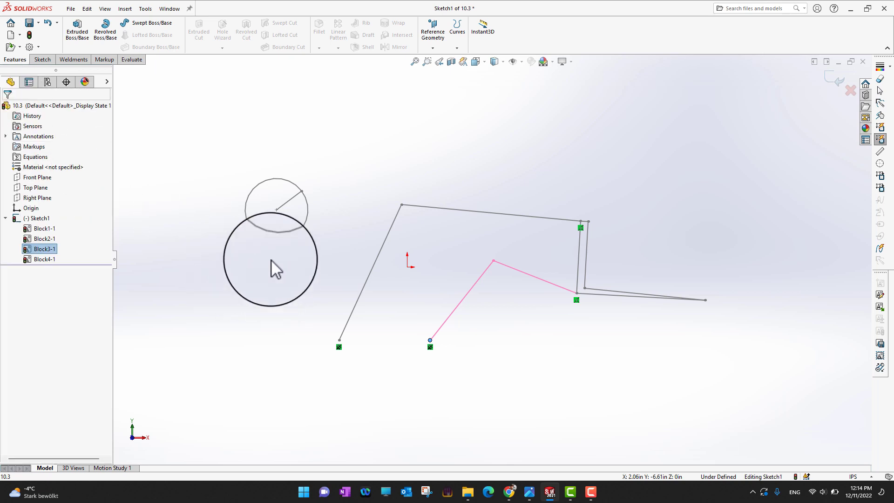
Fix the crank circle's centre point and rotate the crank until its radius line points upward, slightly toward the left.
{"action": "left_click_drag", "start_coordinate": [271, 259], "coordinate": [278, 212]}
{"action": "left_click", "coordinate": [277, 211]}
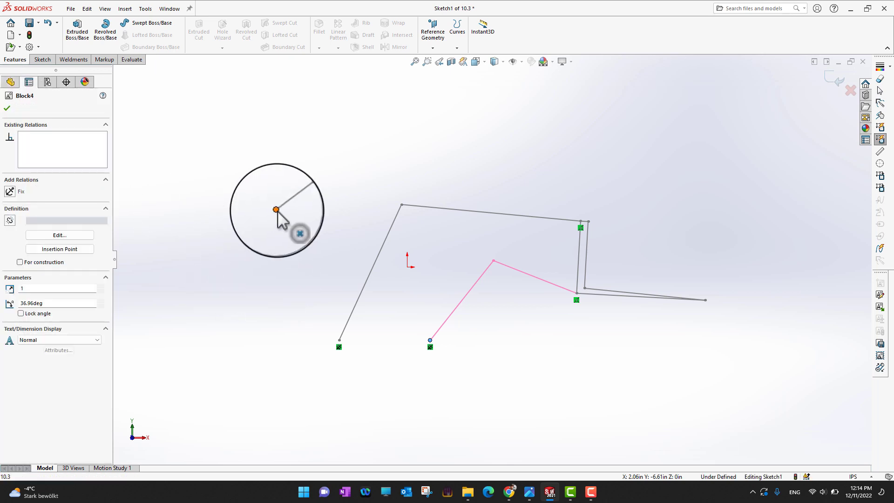
{"action": "left_click", "coordinate": [11, 192]}
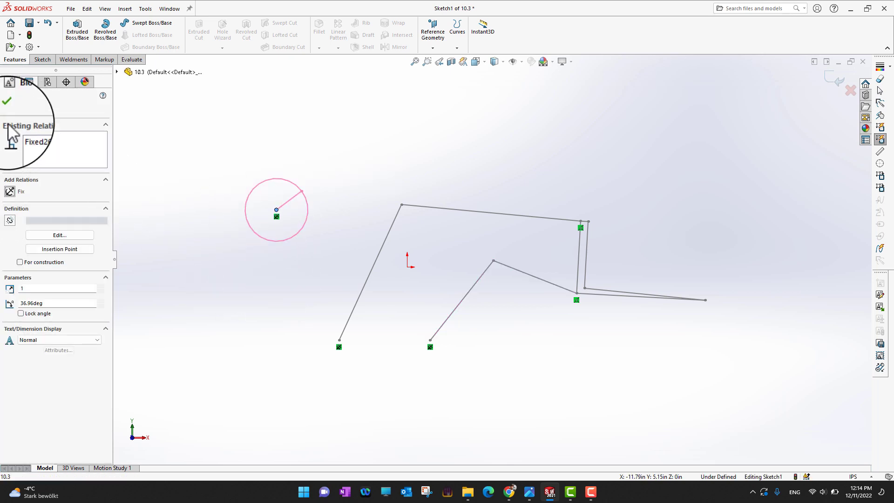
{"action": "left_click", "coordinate": [7, 108]}
{"action": "left_click_drag", "start_coordinate": [254, 289], "coordinate": [266, 173]}
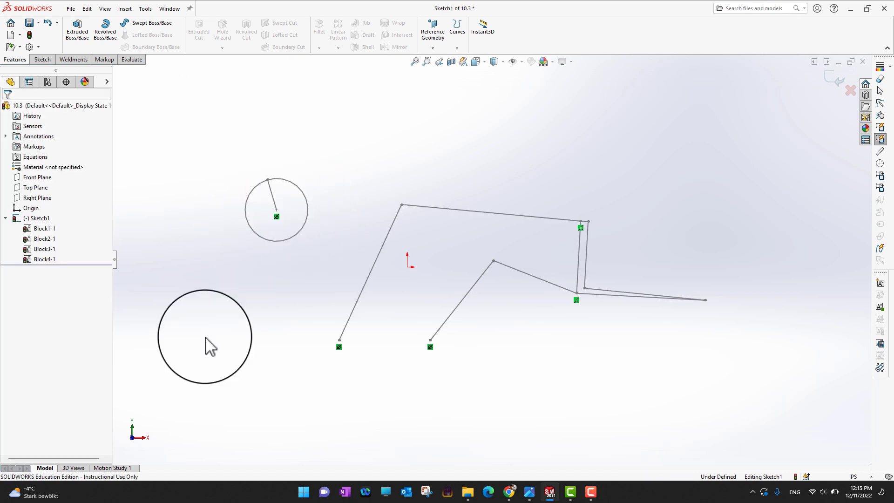
Sketch a connecting line about 12.3 in long from the crank's rim point to the upper link's corner.
{"action": "left_click", "coordinate": [42, 59]}
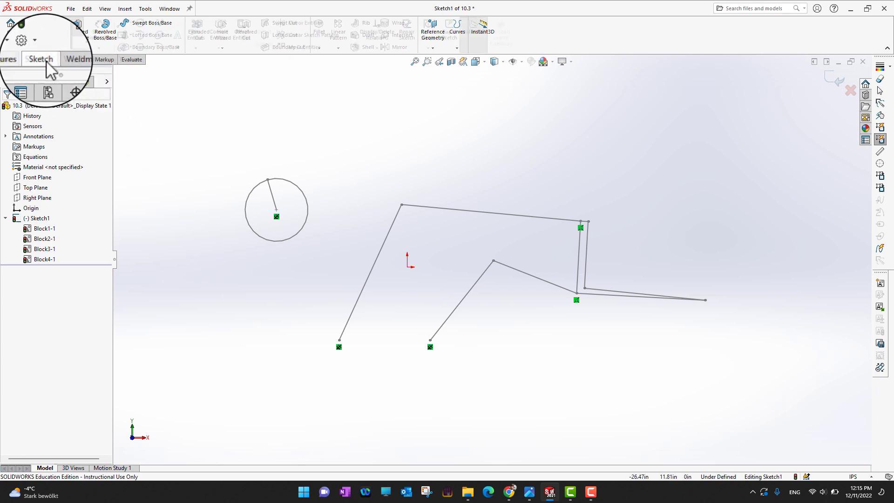
{"action": "left_click", "coordinate": [121, 23]}
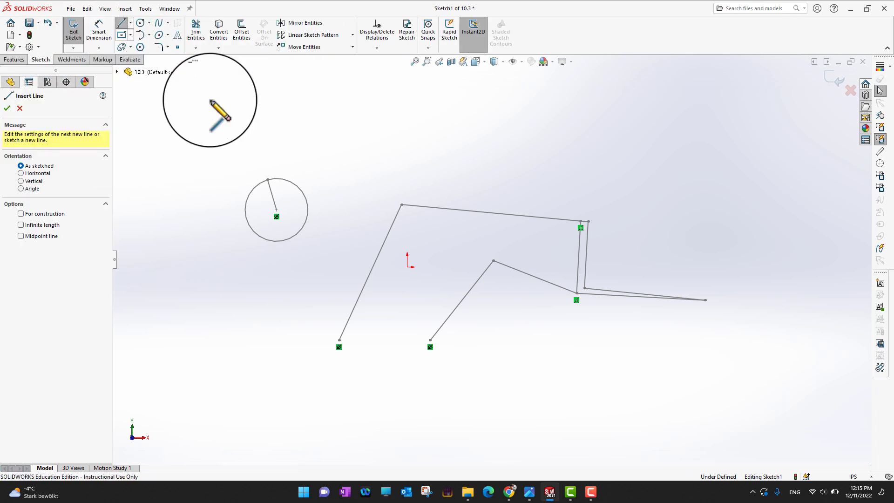
{"action": "left_click", "coordinate": [268, 179]}
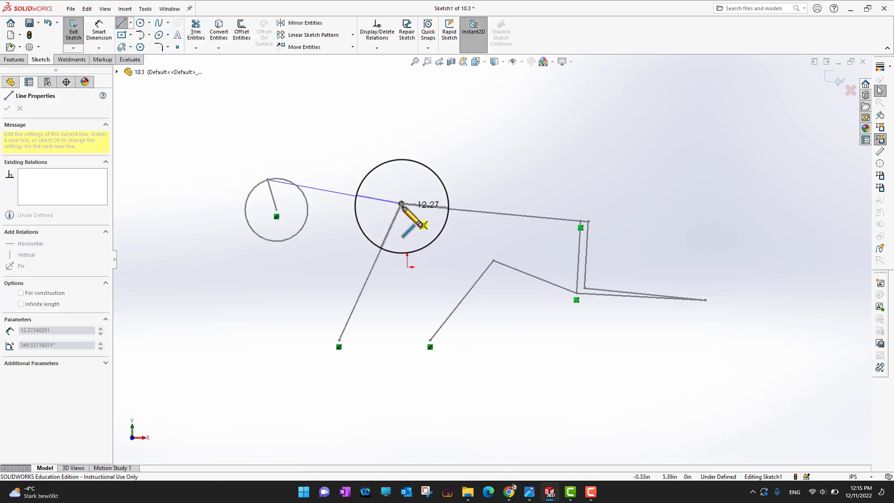
{"action": "left_click", "coordinate": [401, 205]}
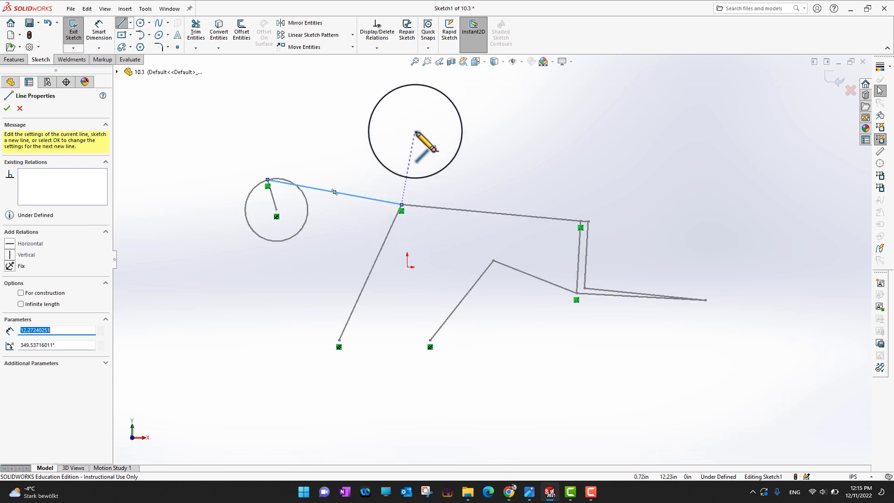
{"action": "key", "text": "Escape"}
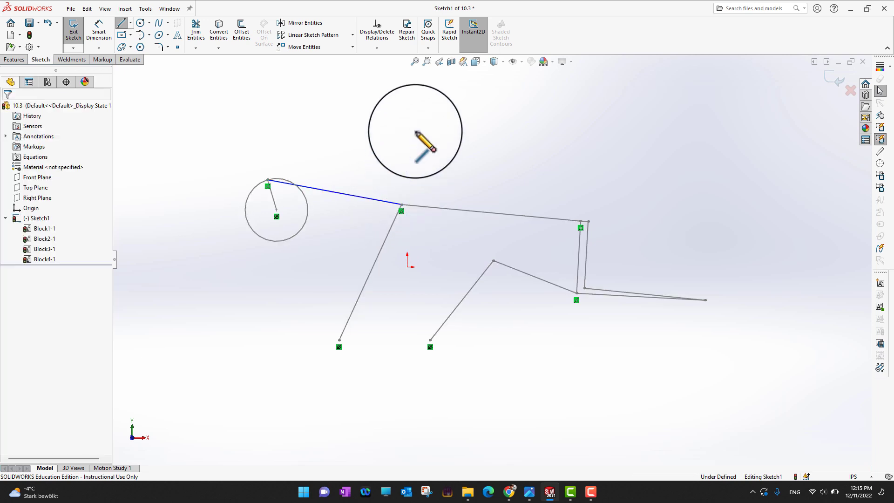
Make a sketch block from the connecting line and rotate the crank by its rim point to move the linkage.
{"action": "left_click", "coordinate": [377, 200]}
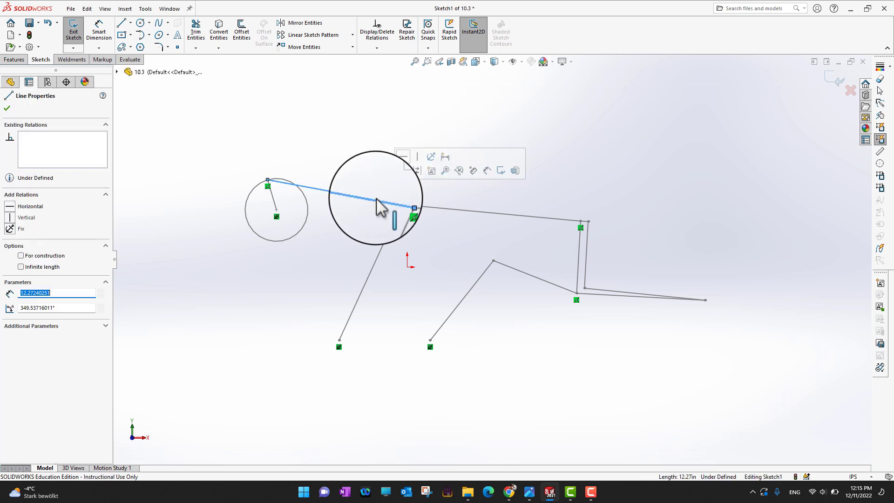
{"action": "left_click", "coordinate": [882, 286]}
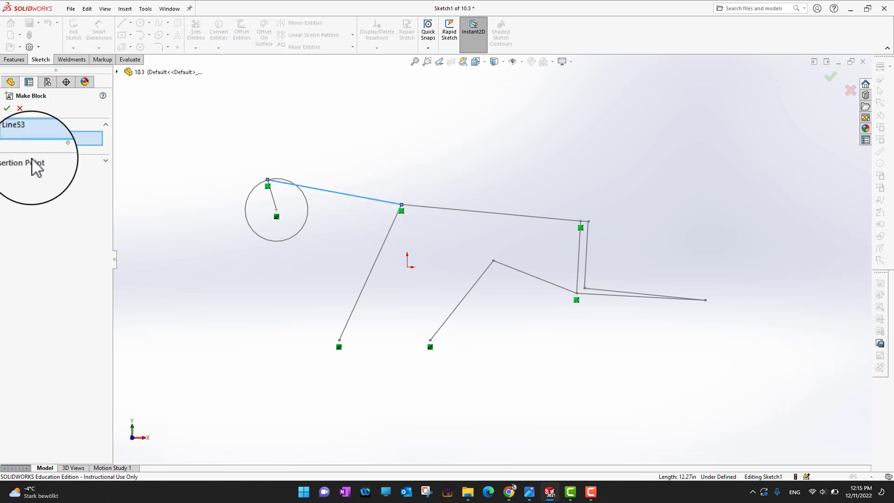
{"action": "left_click", "coordinate": [9, 110]}
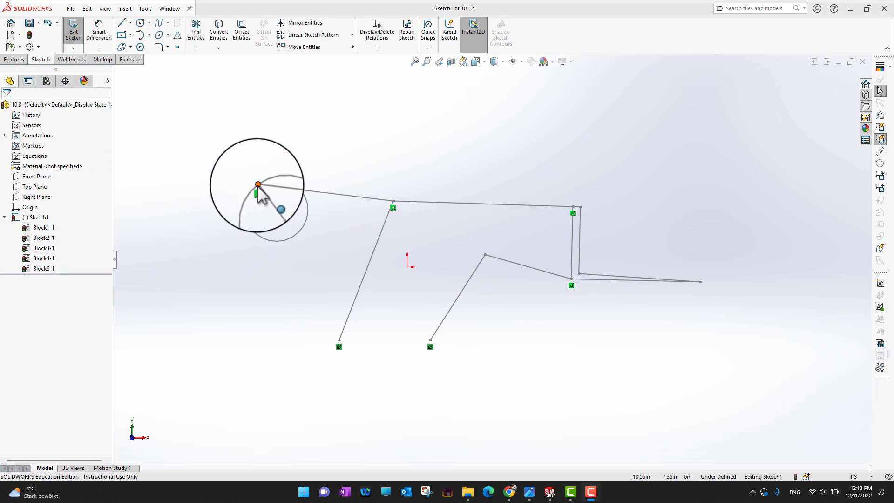
{"action": "left_click_drag", "start_coordinate": [259, 186], "coordinate": [337, 211]}
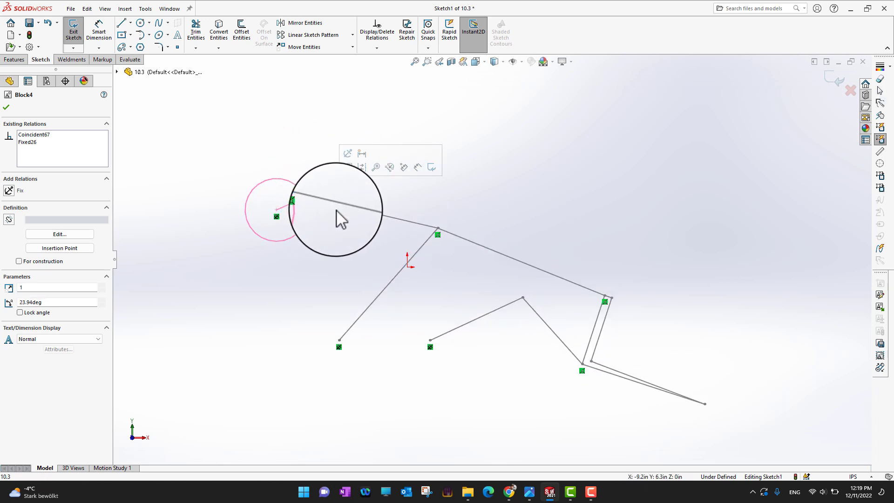